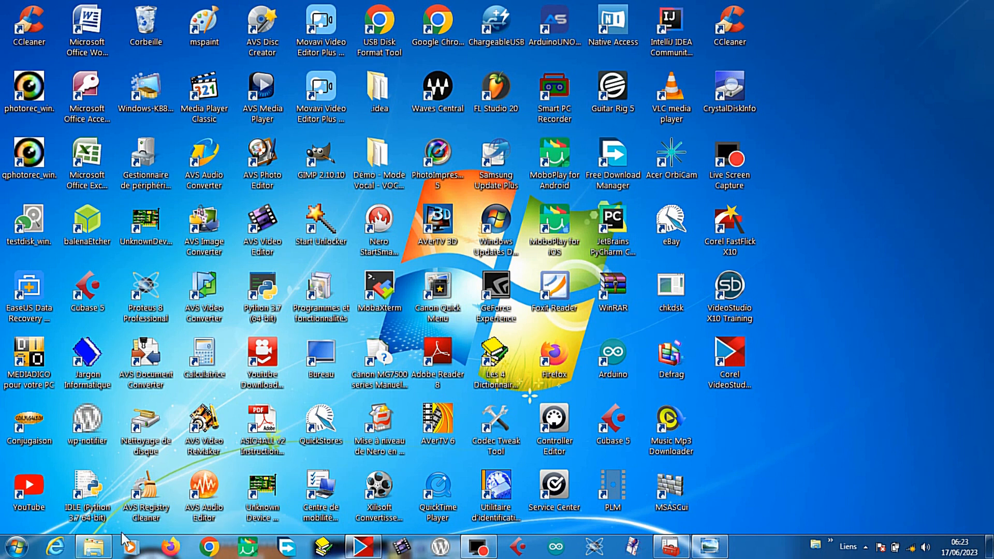
- Open the project "Démo - Mode Vocal - VOCAL + MIDI + AUDIO + VIDÉO - #08" in Cubase 5 and minimise the folder window
{"action": "left_click", "coordinate": [79, 550]}
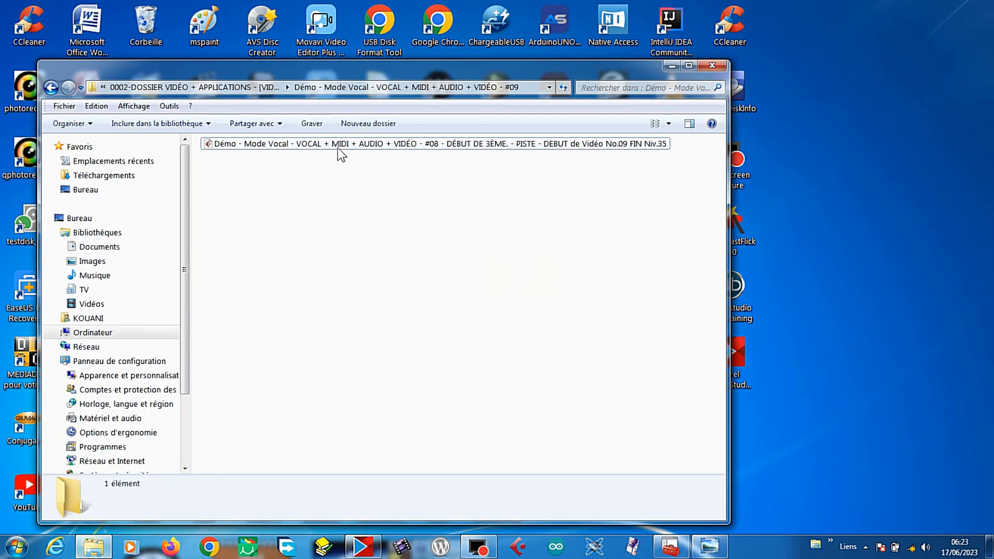
{"action": "double_click", "coordinate": [337, 146]}
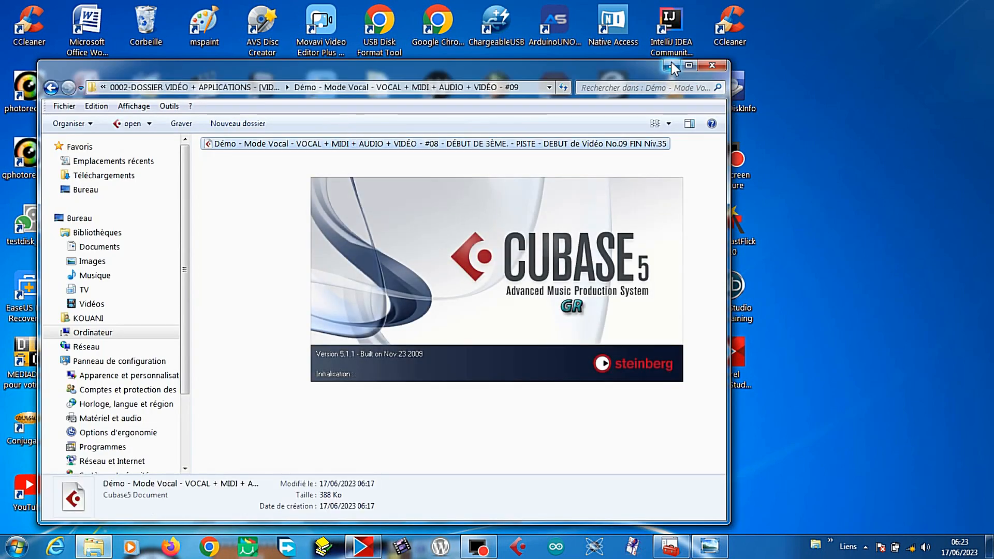
{"action": "left_click", "coordinate": [671, 65]}
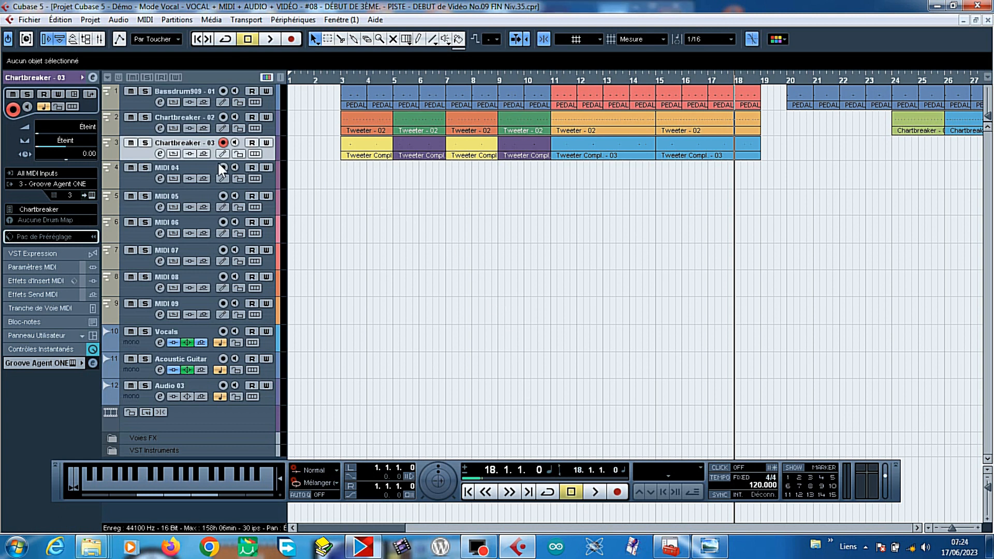
- Select the MIDI 04 track and return the playhead to the start of the project
{"action": "left_click", "coordinate": [139, 182]}
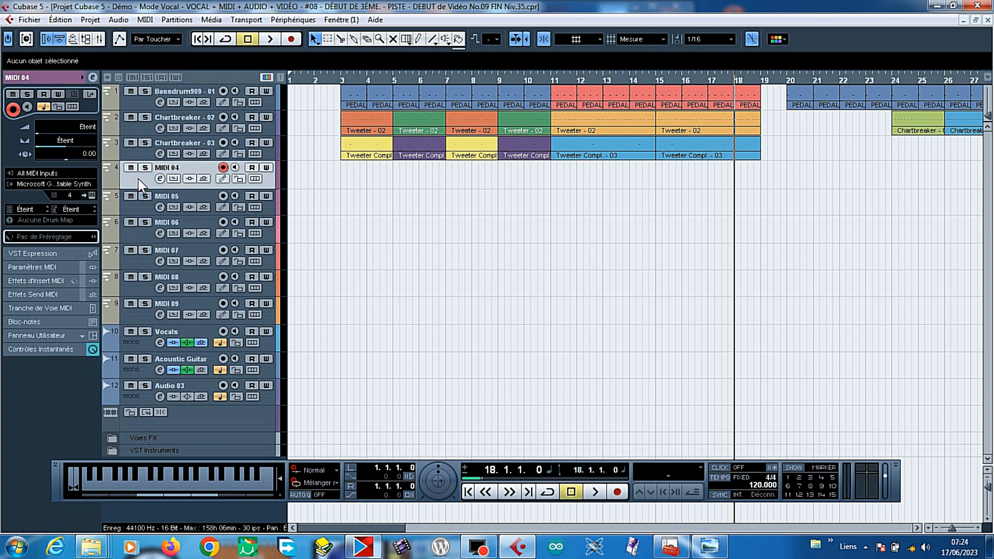
{"action": "left_click", "coordinate": [467, 492]}
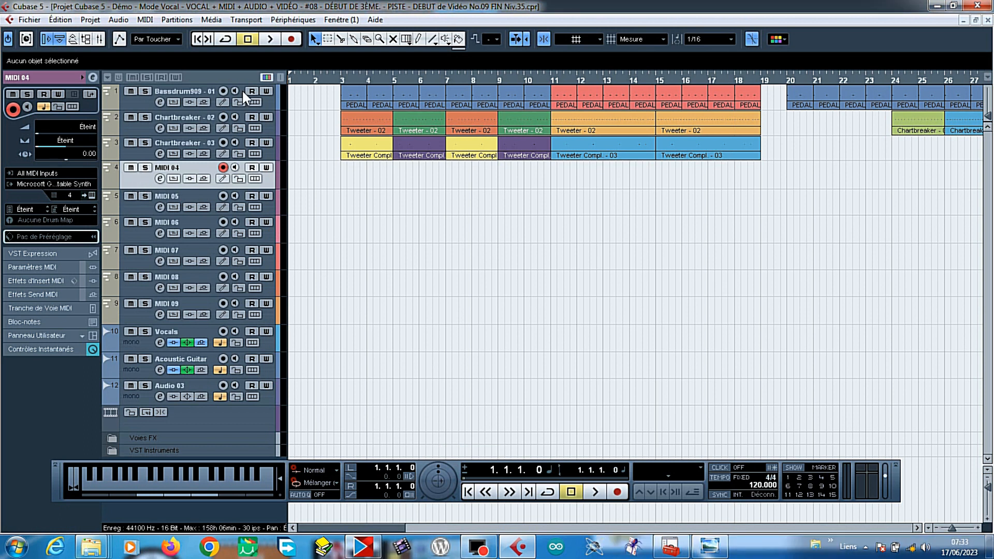
- Load Groove Agent ONE into slot 4 of the VST Instruments rack, declining the creation of an assigned MIDI track
{"action": "left_click", "coordinate": [294, 21]}
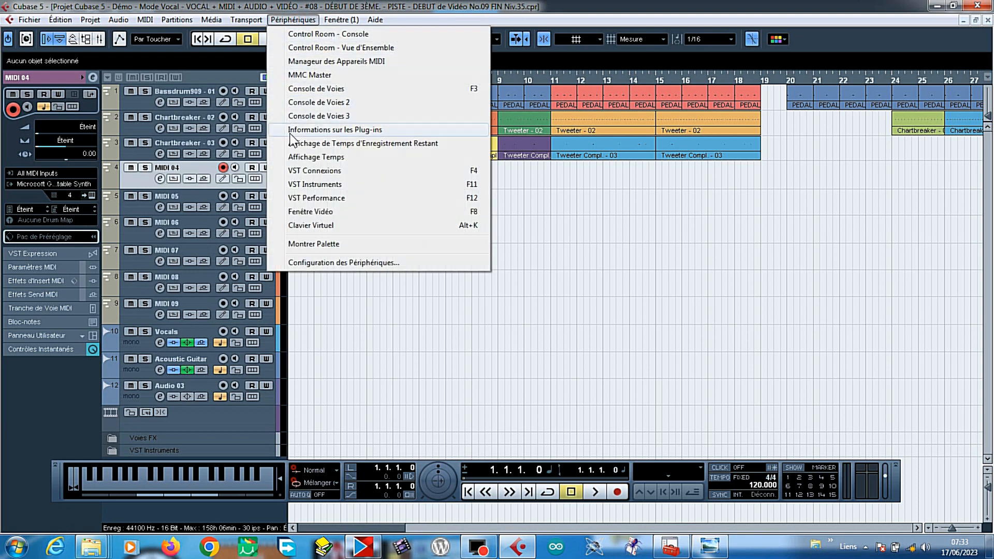
{"action": "left_click", "coordinate": [318, 185]}
{"action": "left_click_drag", "start_coordinate": [657, 252], "coordinate": [629, 213]}
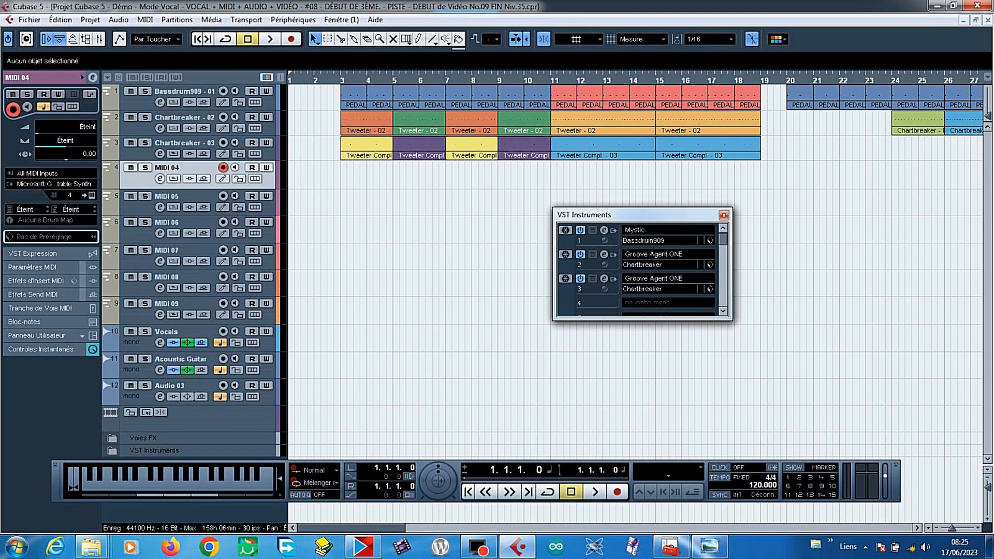
{"action": "left_click", "coordinate": [654, 303]}
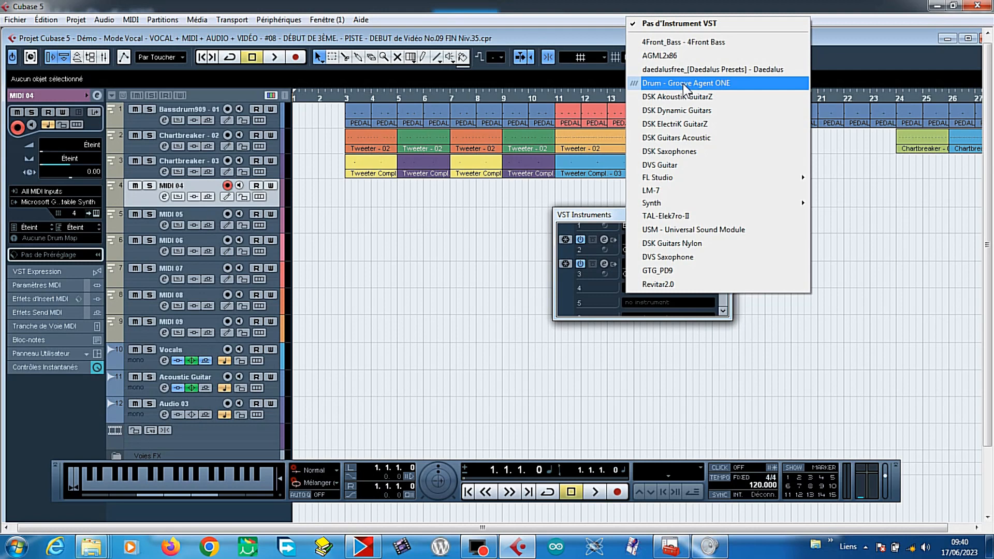
{"action": "left_click", "coordinate": [683, 85]}
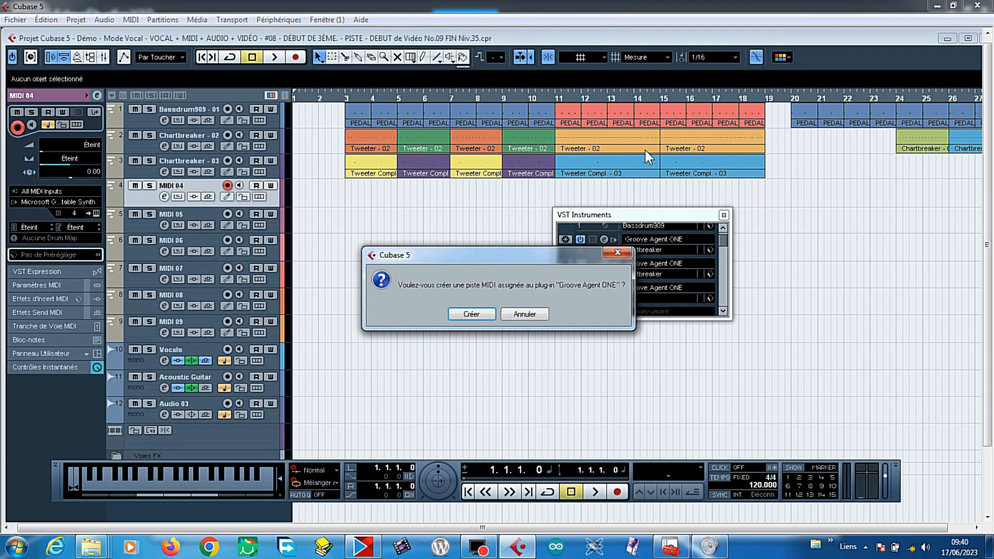
{"action": "left_click_drag", "start_coordinate": [550, 258], "coordinate": [505, 329]}
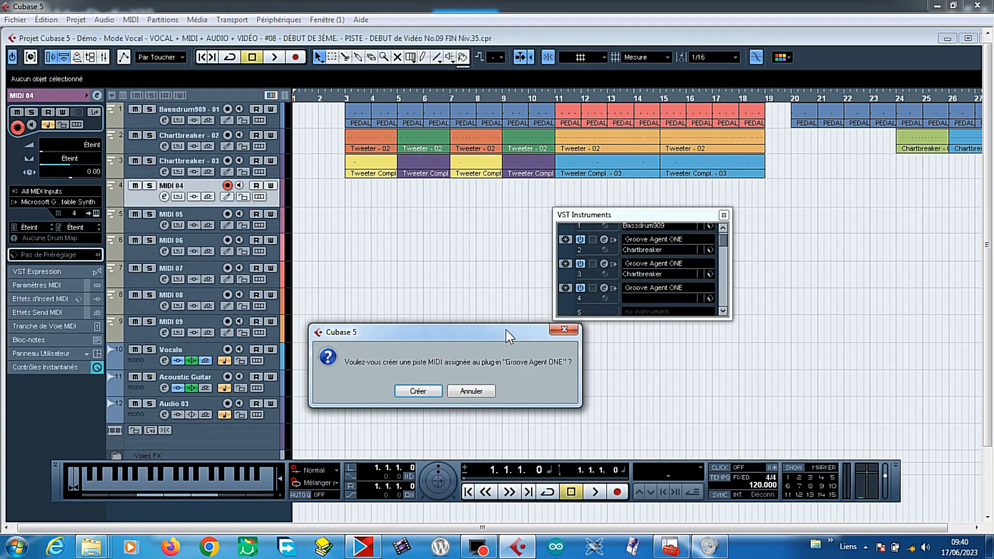
{"action": "left_click", "coordinate": [468, 390]}
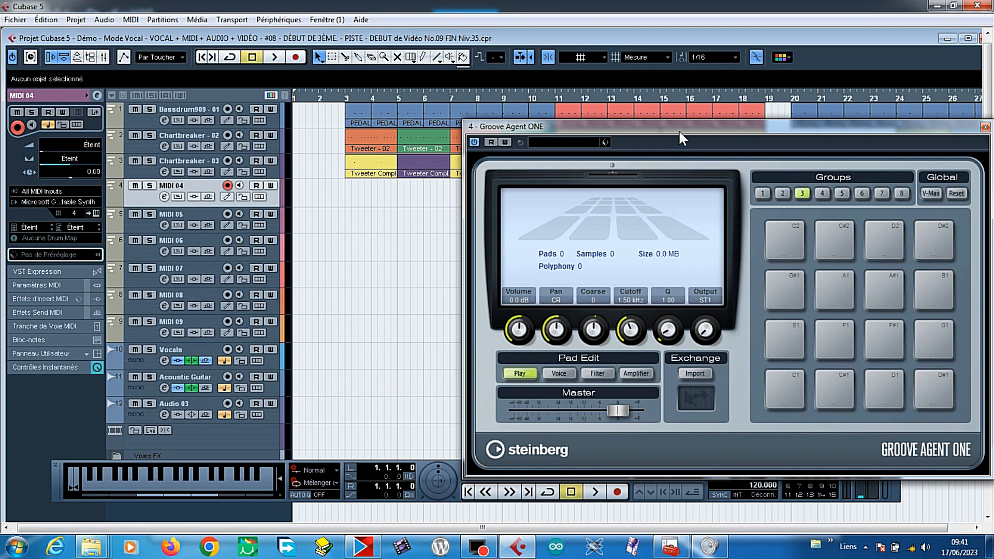
- Load the Big Beat kit preset in the slot 4 Groove Agent ONE and close the plug-in and rack windows
{"action": "left_click_drag", "start_coordinate": [678, 126], "coordinate": [703, 82]}
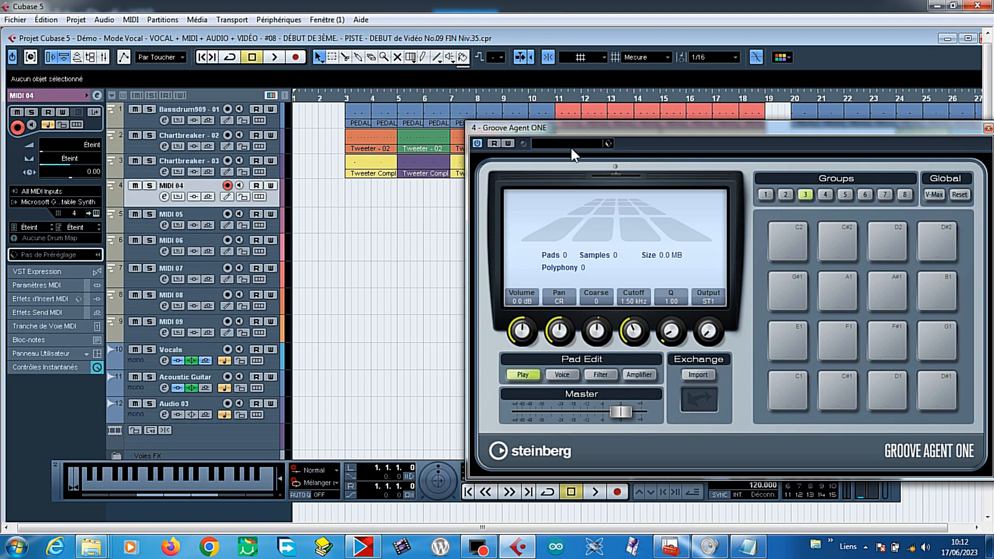
{"action": "left_click", "coordinate": [558, 141]}
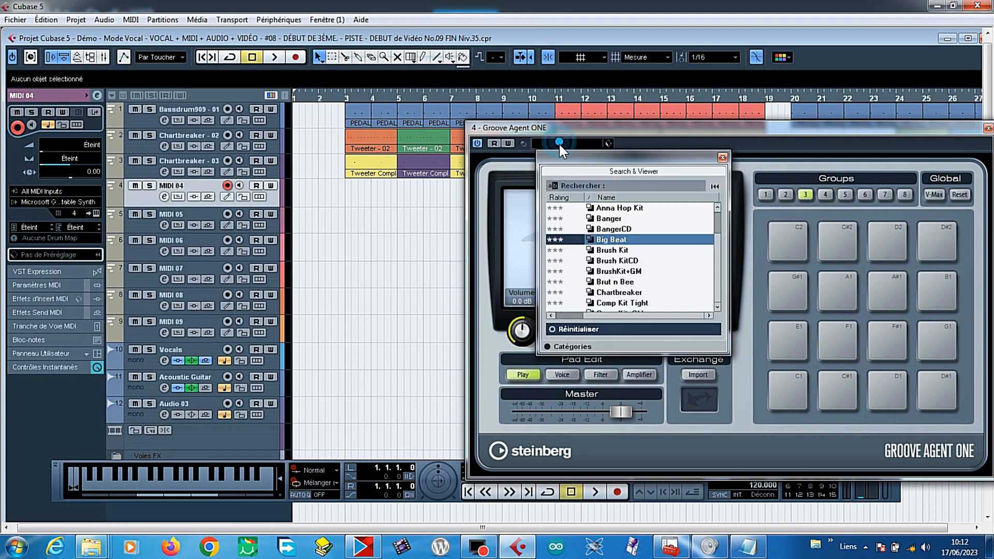
{"action": "left_click_drag", "start_coordinate": [573, 157], "coordinate": [316, 228]}
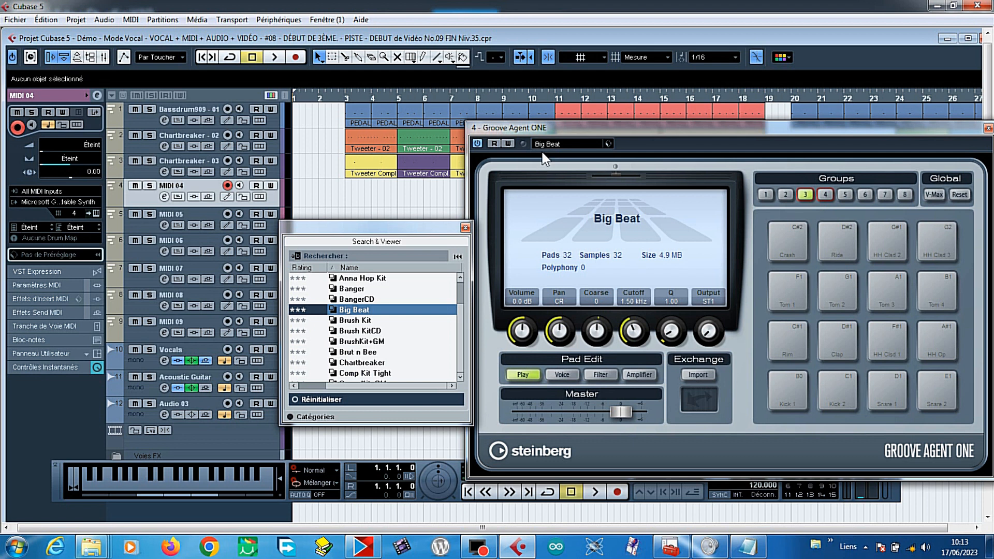
{"action": "left_click", "coordinate": [464, 227]}
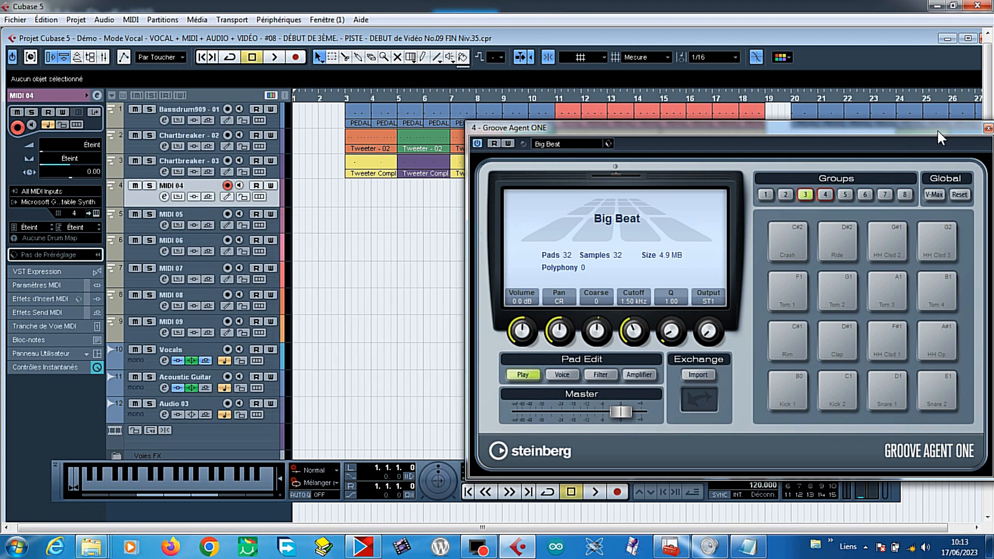
{"action": "left_click", "coordinate": [988, 128]}
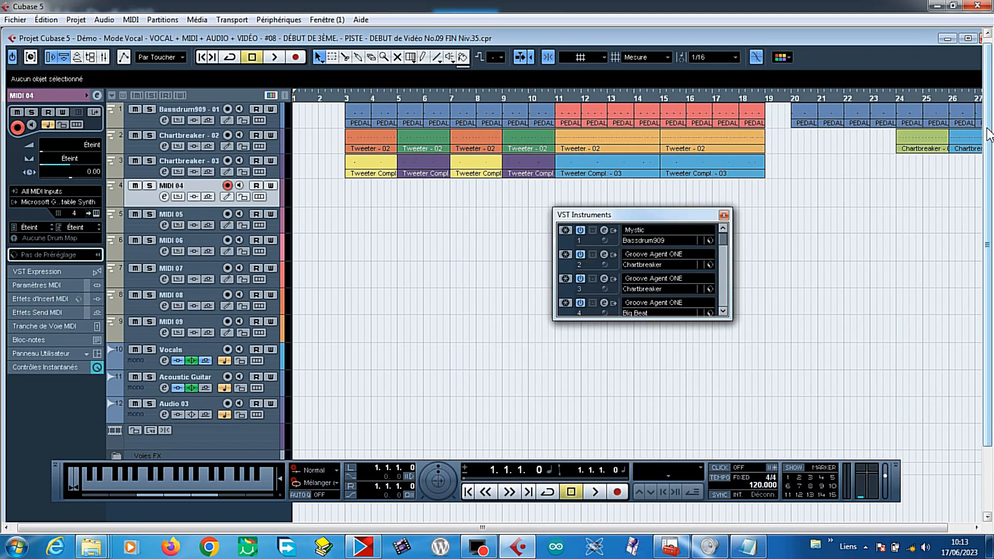
{"action": "left_click", "coordinate": [724, 215]}
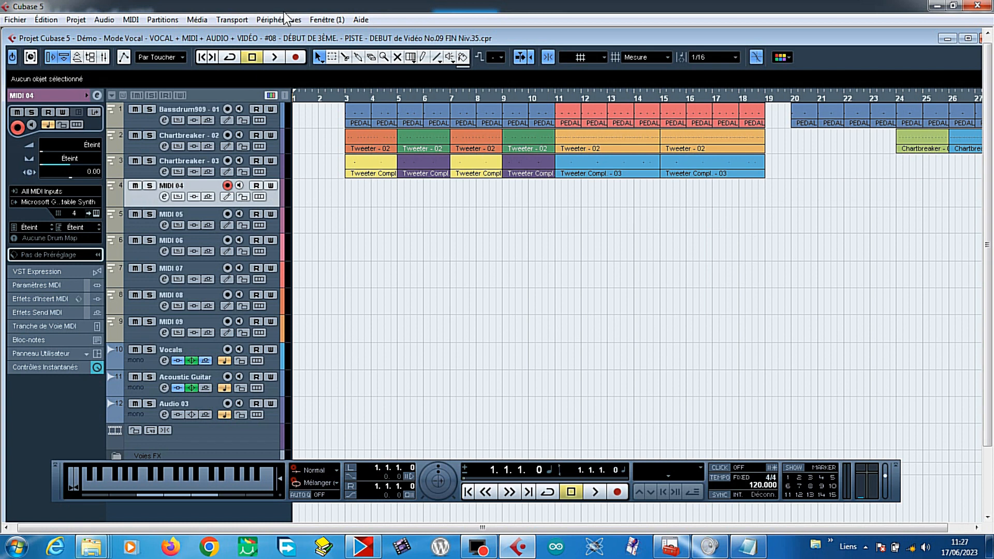
- Reopen the VST Instruments rack at slot 4 and rename the MIDI 04 track as Big Beat - 04
{"action": "left_click", "coordinate": [278, 19]}
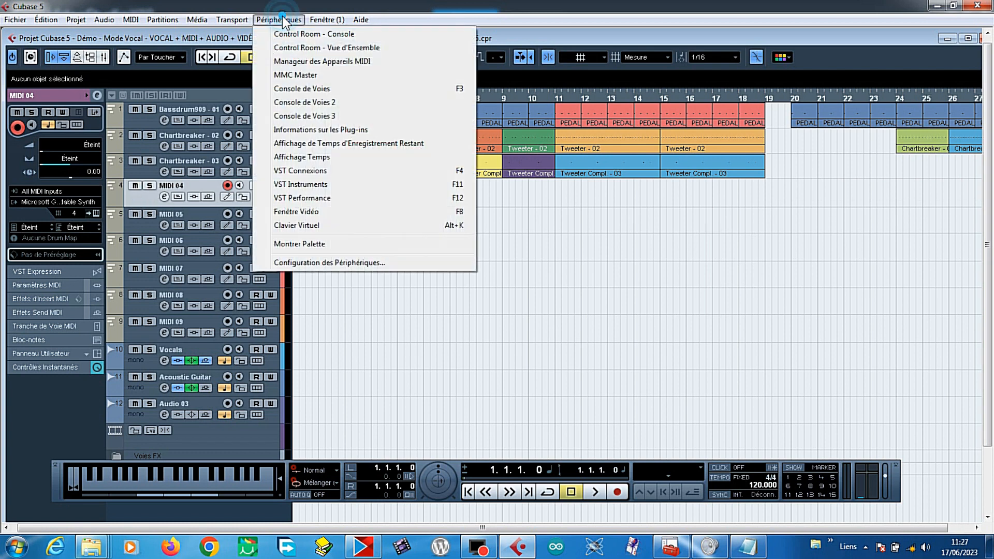
{"action": "left_click", "coordinate": [295, 191]}
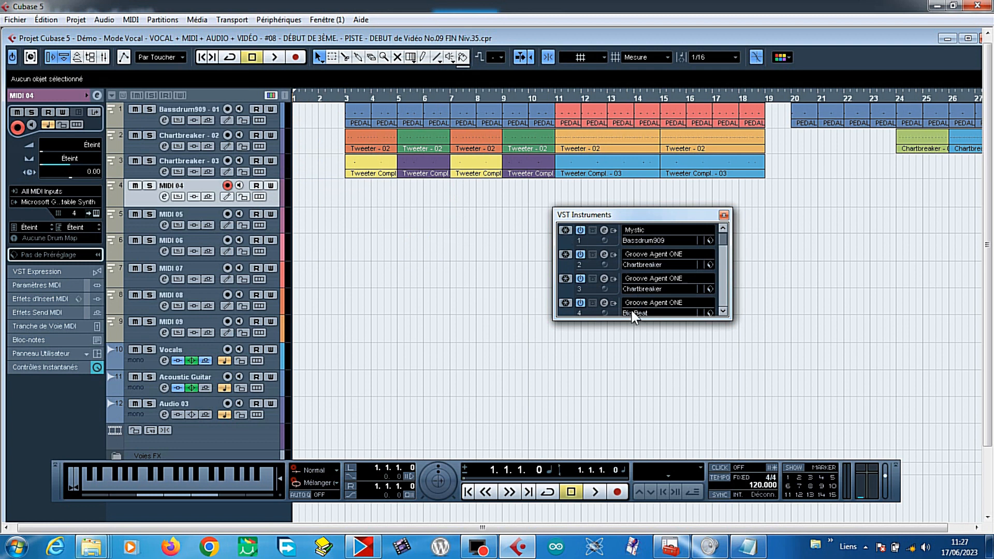
{"action": "left_click", "coordinate": [723, 310]}
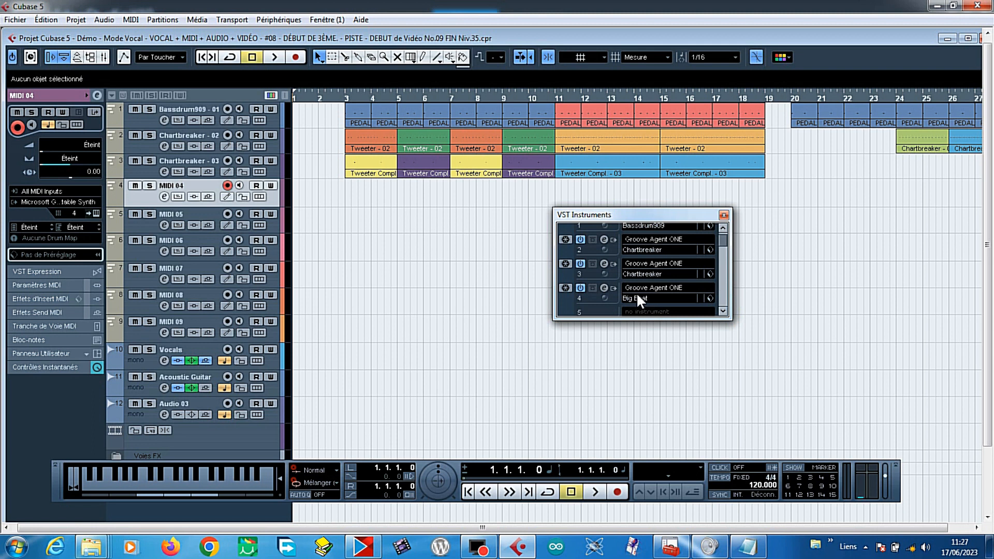
{"action": "double_click", "coordinate": [170, 184]}
{"action": "right_click", "coordinate": [170, 184]}
{"action": "left_click", "coordinate": [196, 238]}
{"action": "key", "text": "Return"}
- Route the Big Beat - 04 track's output to 4 - Groove Agent ONE, using the enlarged track view temporarily, and close the VST Instruments rack
{"action": "left_click", "coordinate": [48, 19]}
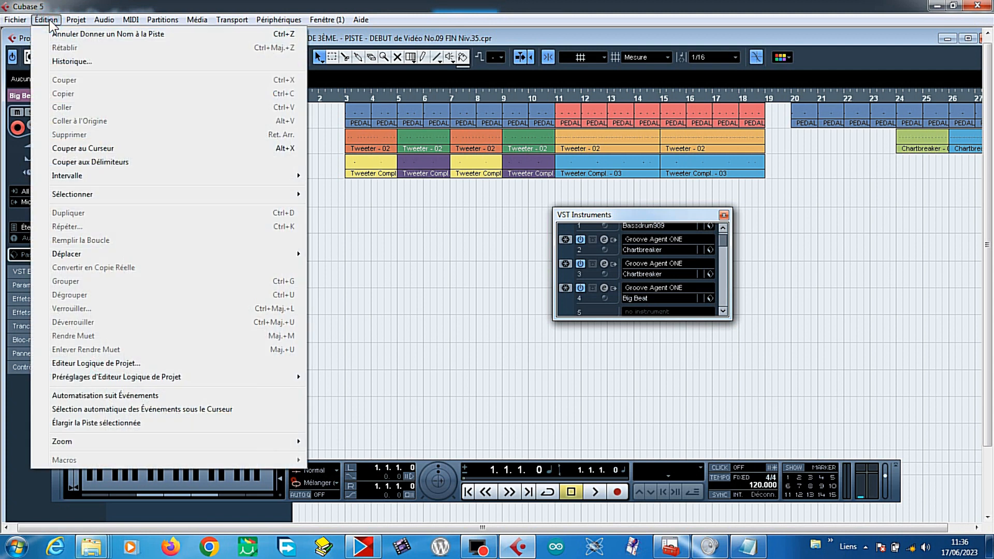
{"action": "left_click", "coordinate": [66, 422]}
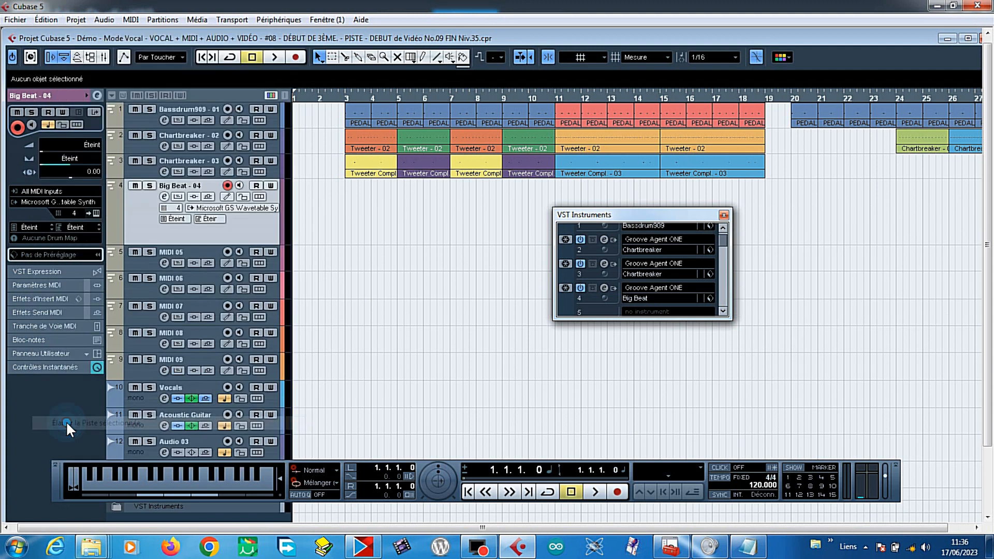
{"action": "left_click", "coordinate": [239, 209]}
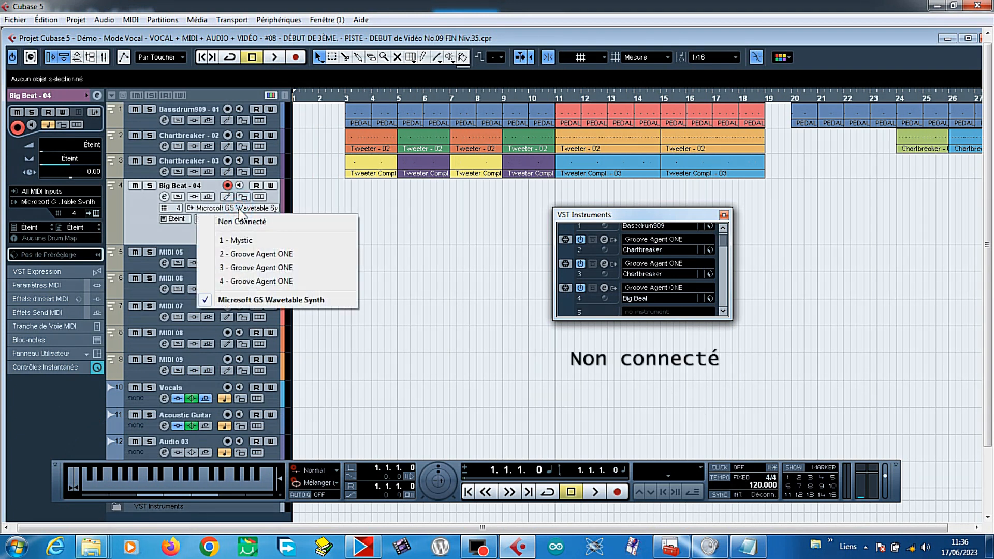
{"action": "left_click", "coordinate": [256, 281]}
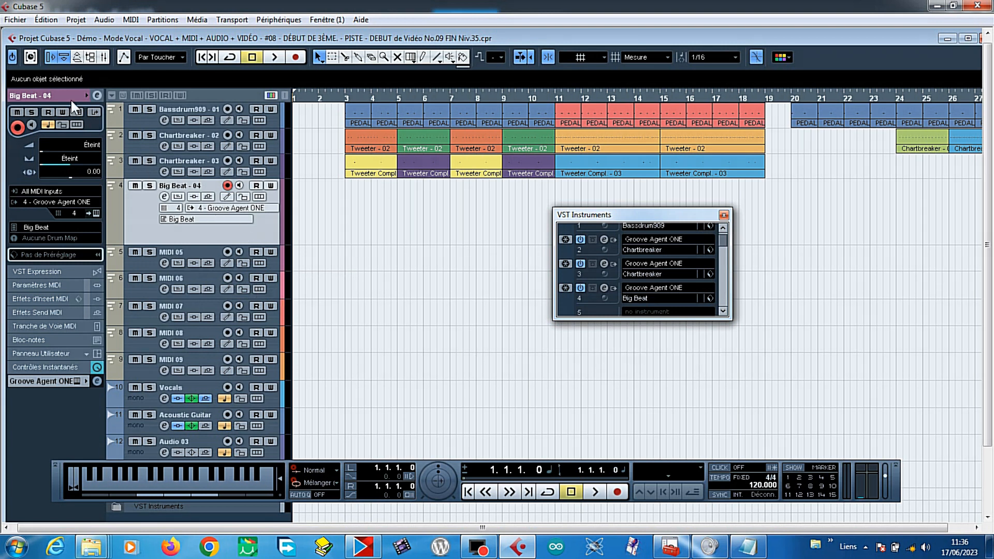
{"action": "left_click", "coordinate": [51, 21]}
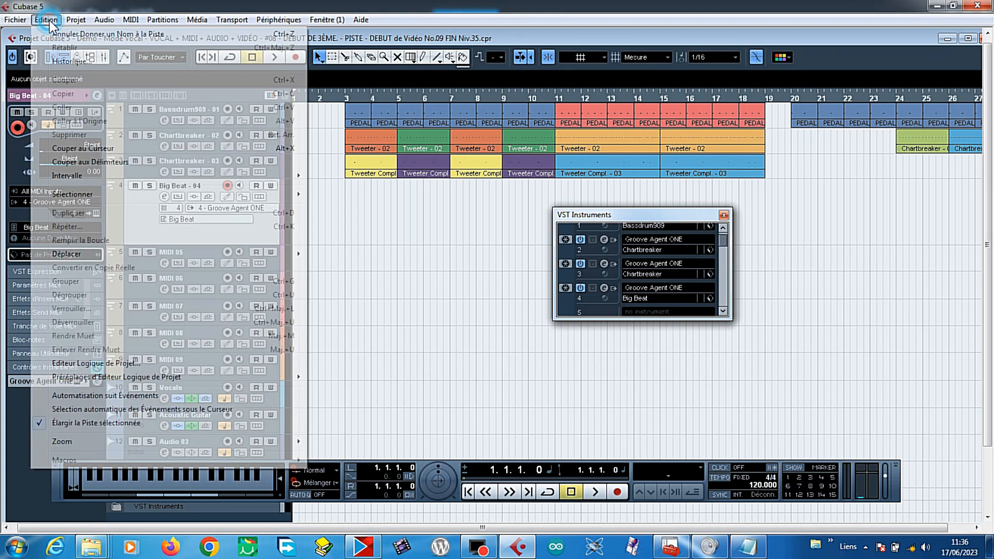
{"action": "left_click", "coordinate": [85, 423]}
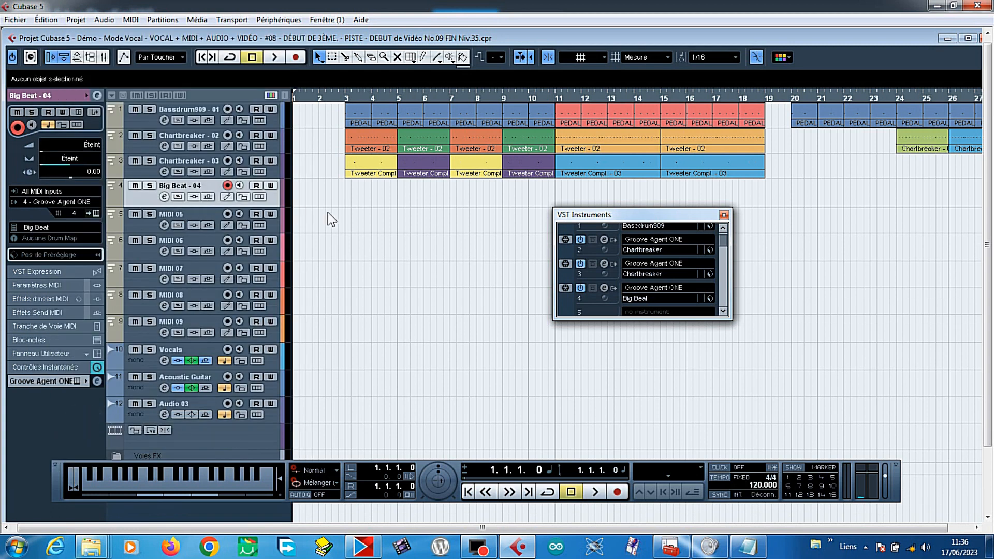
{"action": "left_click", "coordinate": [724, 216]}
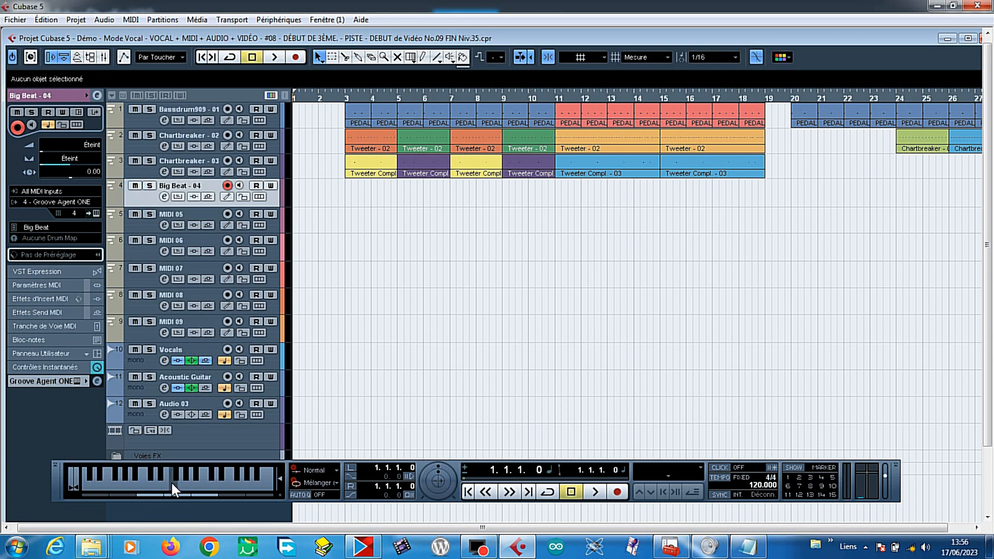
- Audition the Big Beat kit's sounds note by note on the virtual keyboard, working down to its lowest keys and repeating the chosen one
{"action": "left_click", "coordinate": [172, 477]}
{"action": "left_click", "coordinate": [160, 470]}
{"action": "left_click", "coordinate": [153, 470]}
{"action": "left_click", "coordinate": [130, 472]}
{"action": "left_click", "coordinate": [125, 475]}
{"action": "left_click", "coordinate": [113, 470]}
{"action": "left_click", "coordinate": [113, 470]}
{"action": "left_click", "coordinate": [122, 472]}
{"action": "left_click", "coordinate": [120, 471]}
{"action": "left_click", "coordinate": [114, 470]}
{"action": "left_click", "coordinate": [98, 471]}
{"action": "left_click", "coordinate": [98, 471]}
{"action": "left_click", "coordinate": [99, 471]}
{"action": "left_click", "coordinate": [124, 470]}
{"action": "left_click", "coordinate": [90, 476]}
{"action": "left_click", "coordinate": [87, 474]}
{"action": "left_click", "coordinate": [88, 475]}
{"action": "left_click", "coordinate": [86, 472]}
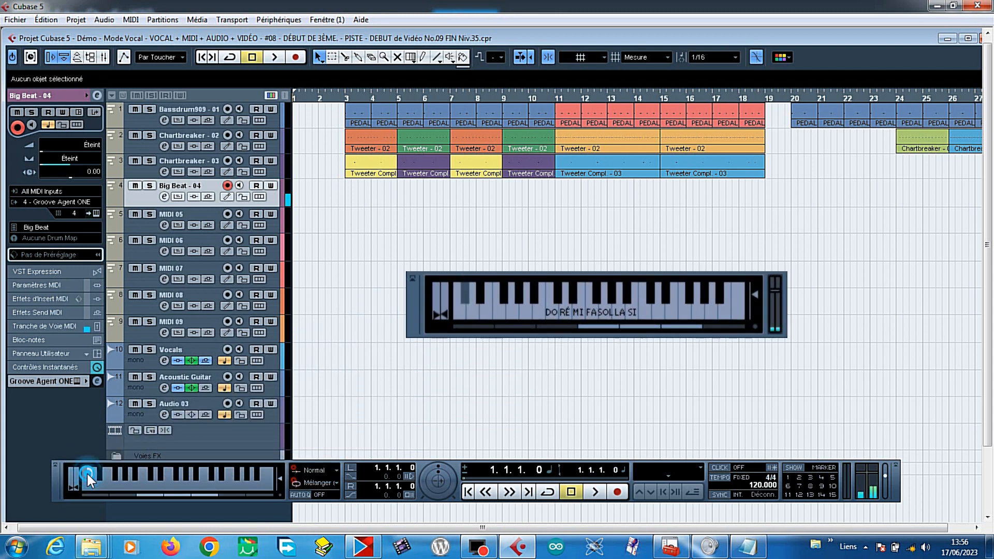
{"action": "left_click", "coordinate": [86, 471]}
{"action": "left_click", "coordinate": [86, 470]}
{"action": "left_click", "coordinate": [86, 471]}
{"action": "left_click", "coordinate": [87, 472]}
{"action": "left_click", "coordinate": [87, 473]}
{"action": "left_click", "coordinate": [87, 474]}
{"action": "left_click", "coordinate": [87, 471]}
{"action": "left_click", "coordinate": [89, 473]}
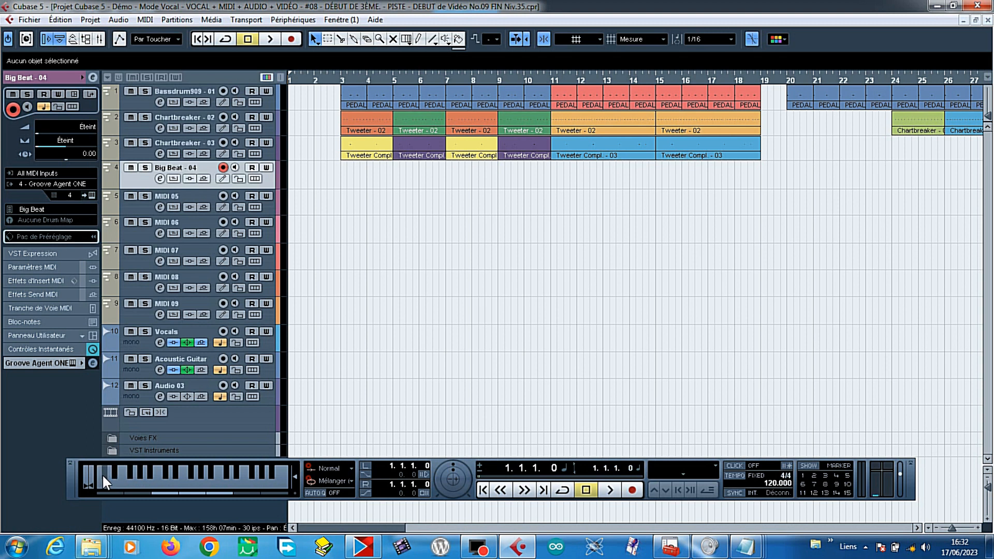
- Record a MIDI part on the Big Beat - 04 track from bar 1 until just before bar 5, and place the playhead at bar 5
{"action": "left_click", "coordinate": [632, 491]}
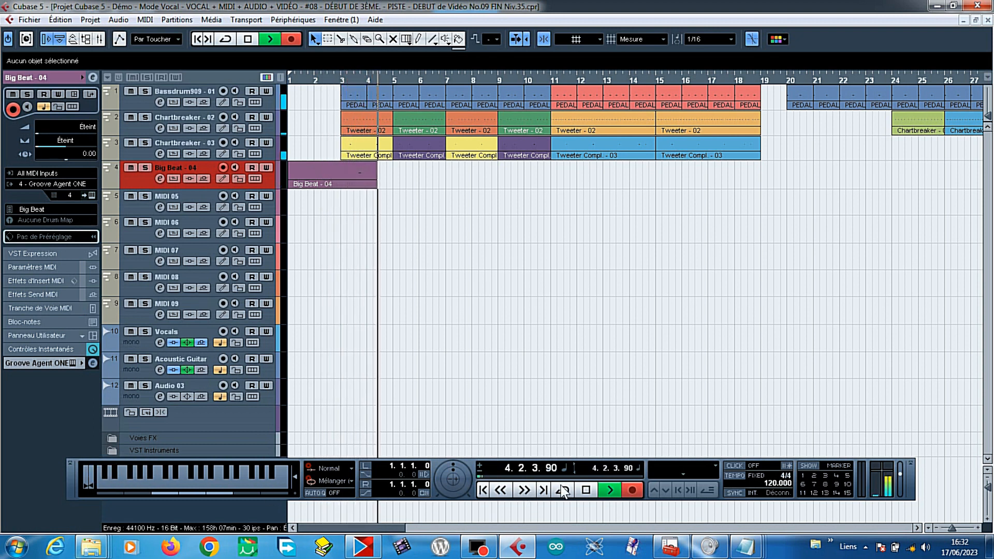
{"action": "left_click", "coordinate": [587, 489]}
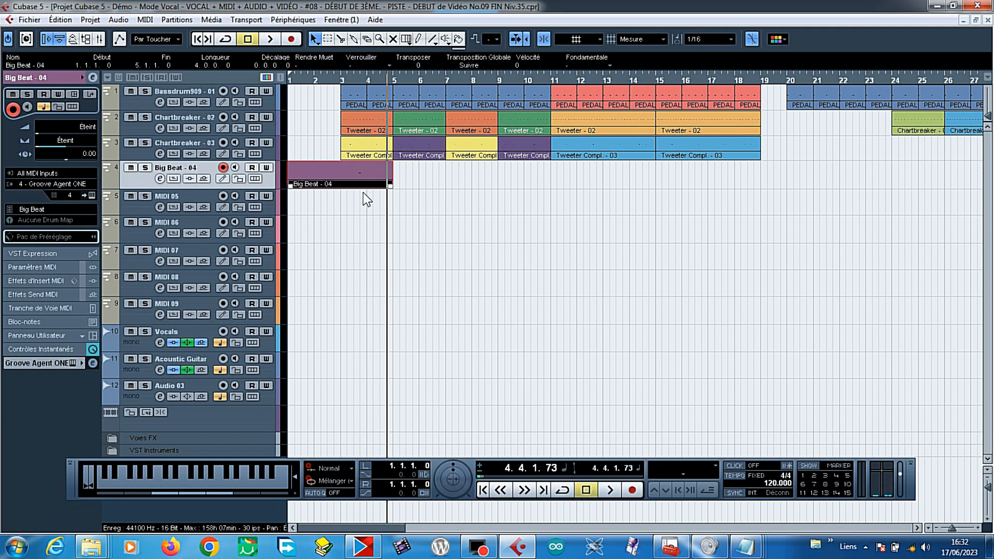
{"action": "left_click", "coordinate": [391, 79]}
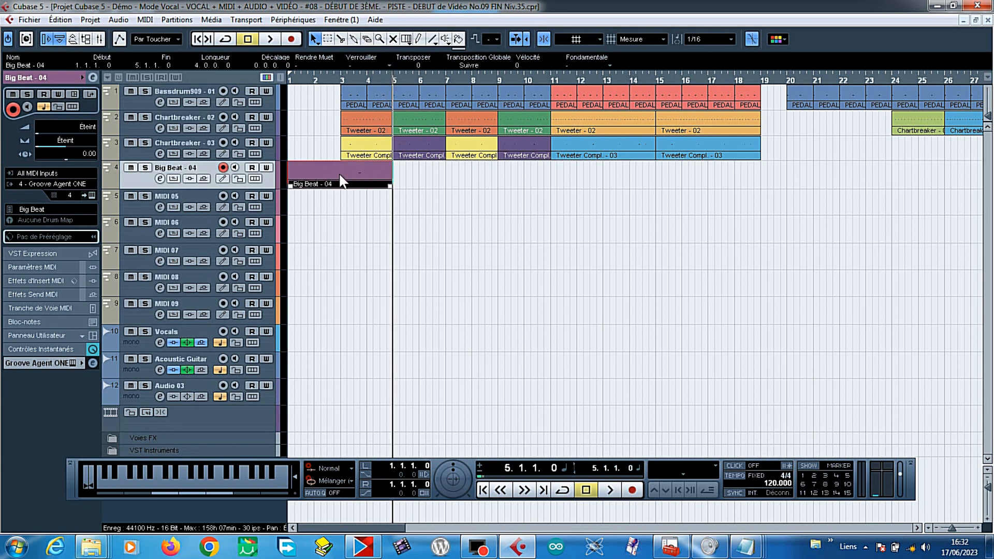
- Split the recorded Big Beat - 04 part at bars 3 and 4
{"action": "right_click", "coordinate": [344, 249]}
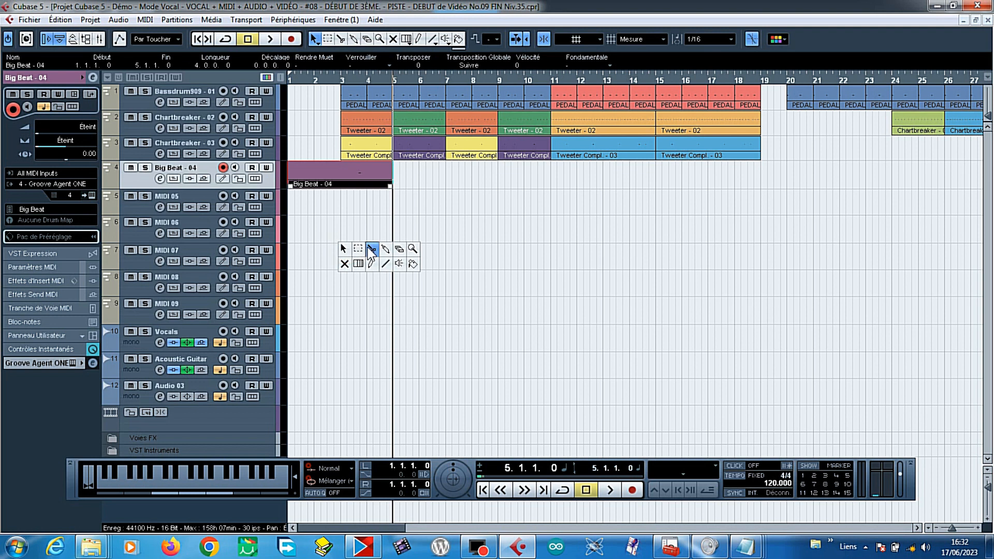
{"action": "left_click", "coordinate": [371, 251]}
{"action": "left_click", "coordinate": [341, 180]}
{"action": "left_click", "coordinate": [368, 180]}
- Erase the Big Beat - 04 pieces after bar 4 and before bar 3
{"action": "right_click", "coordinate": [362, 244]}
{"action": "left_click", "coordinate": [413, 247]}
{"action": "left_click", "coordinate": [377, 175]}
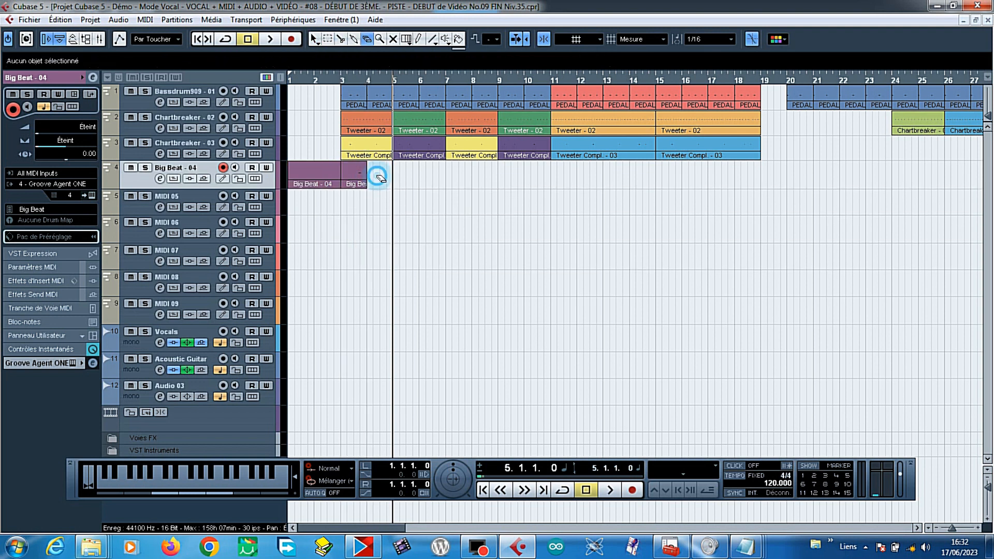
{"action": "left_click", "coordinate": [312, 174]}
- Move the remaining one-bar Big Beat - 04 part from bar 3 to start at bar 2
{"action": "right_click", "coordinate": [311, 172]}
{"action": "left_click", "coordinate": [311, 172]}
{"action": "left_click_drag", "start_coordinate": [351, 178], "coordinate": [324, 178]}
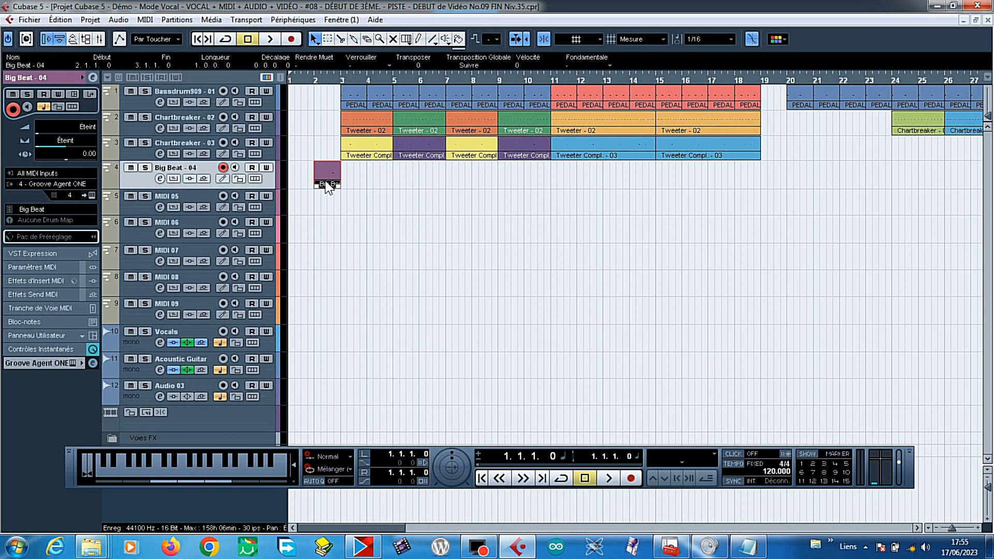
- Open the Big Beat - 04 part at bar 2 in the Key Editor and quantize its C#2 note to 1/16
{"action": "double_click", "coordinate": [325, 177]}
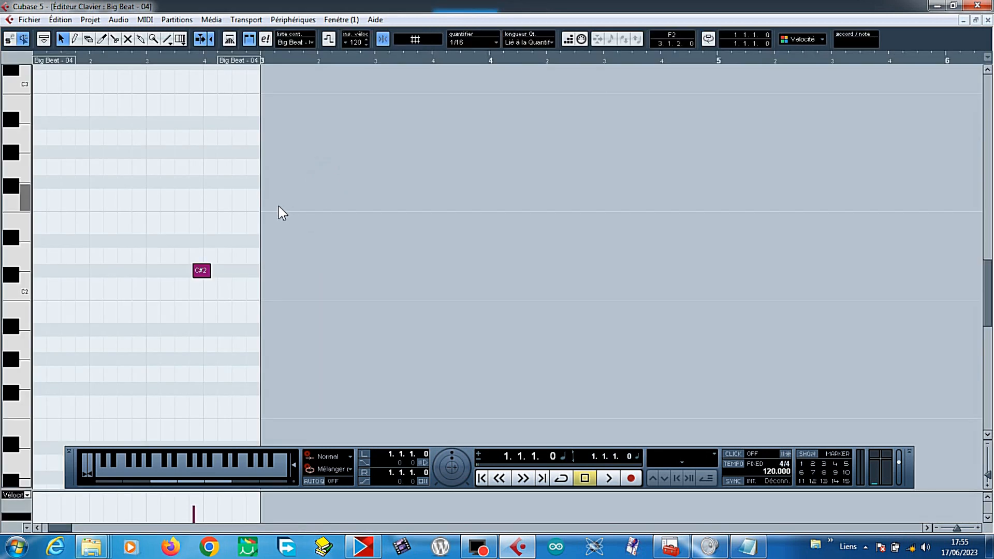
{"action": "left_click_drag", "start_coordinate": [59, 526], "coordinate": [54, 524]}
{"action": "left_click", "coordinate": [331, 270]}
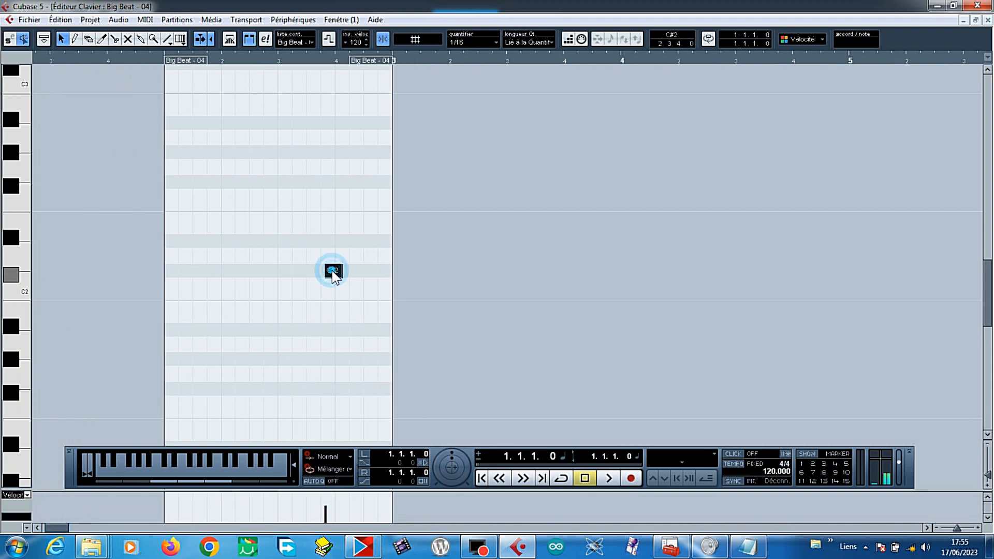
{"action": "left_click", "coordinate": [145, 20]}
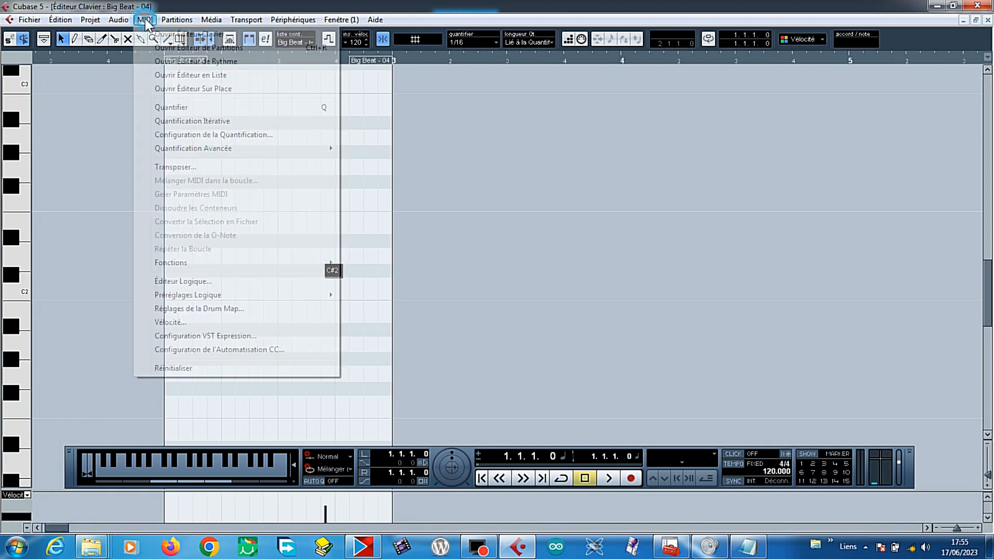
{"action": "left_click_drag", "start_coordinate": [54, 526], "coordinate": [51, 527]}
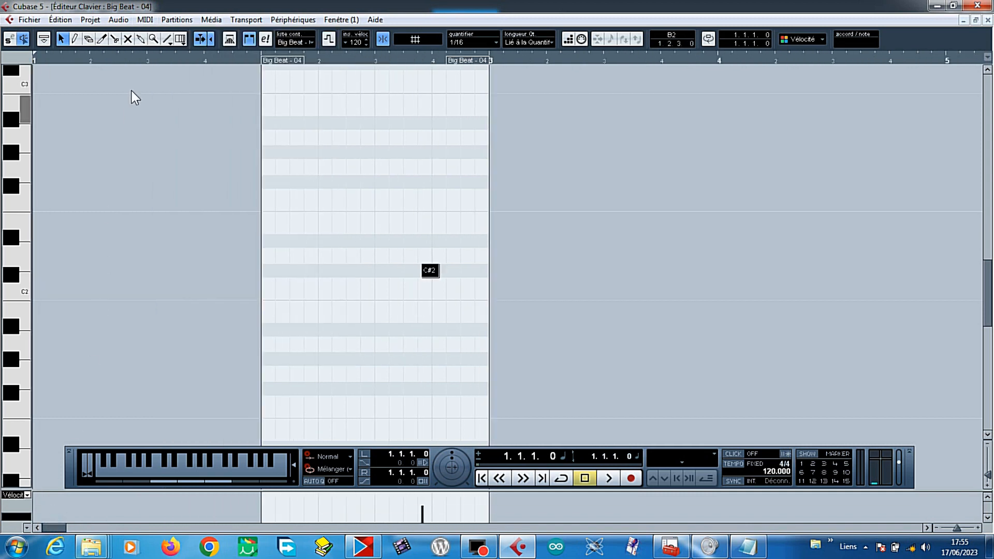
{"action": "left_click", "coordinate": [145, 19]}
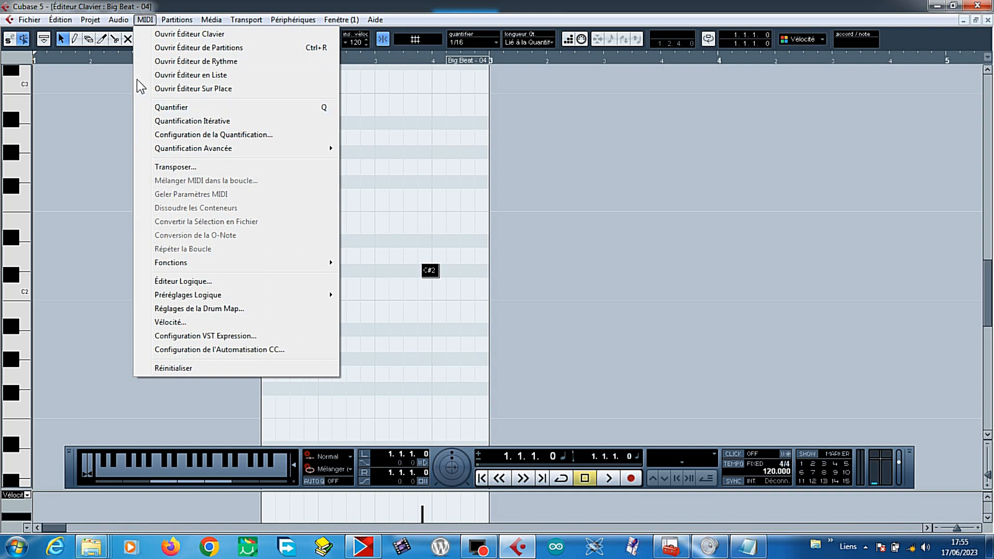
{"action": "left_click", "coordinate": [179, 107]}
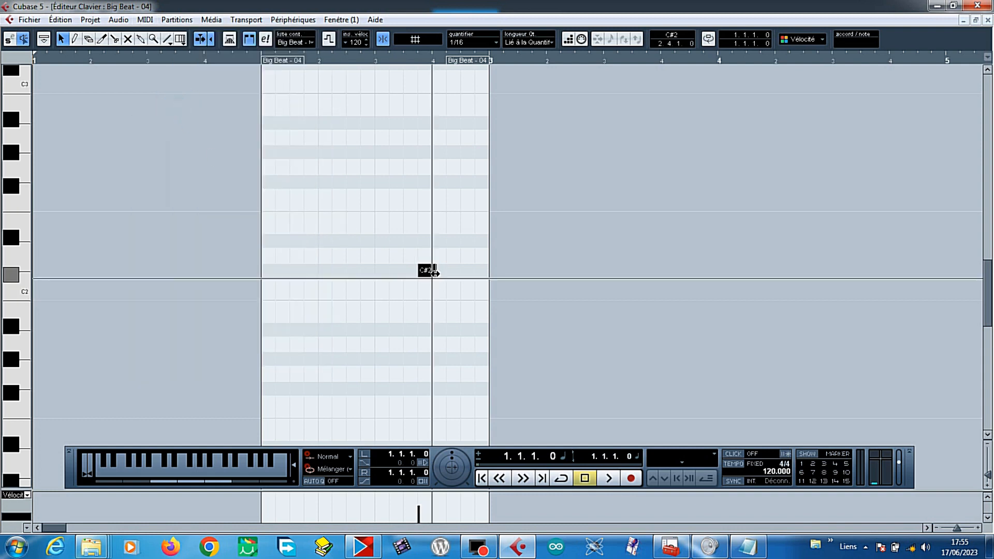
- Draw a sixteenth-length C#2 note on beat 2 of bar 2 in the Big Beat - 04 part
{"action": "left_click", "coordinate": [322, 286]}
{"action": "right_click", "coordinate": [322, 285]}
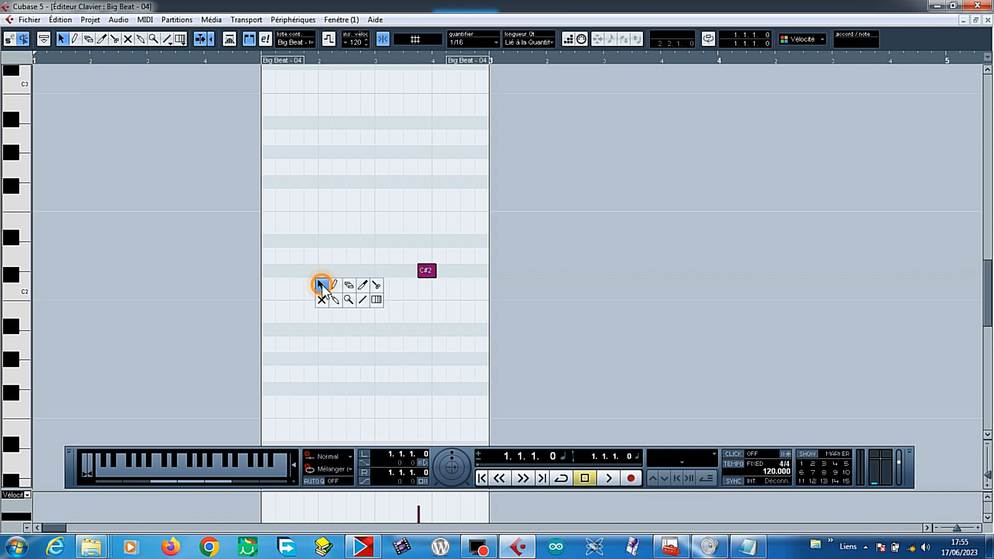
{"action": "left_click", "coordinate": [338, 281]}
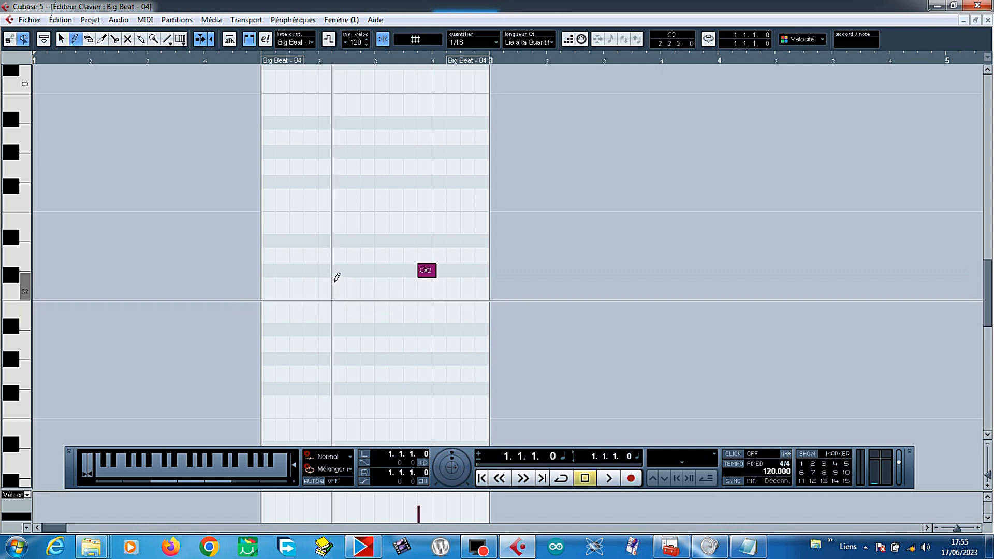
{"action": "left_click", "coordinate": [324, 270]}
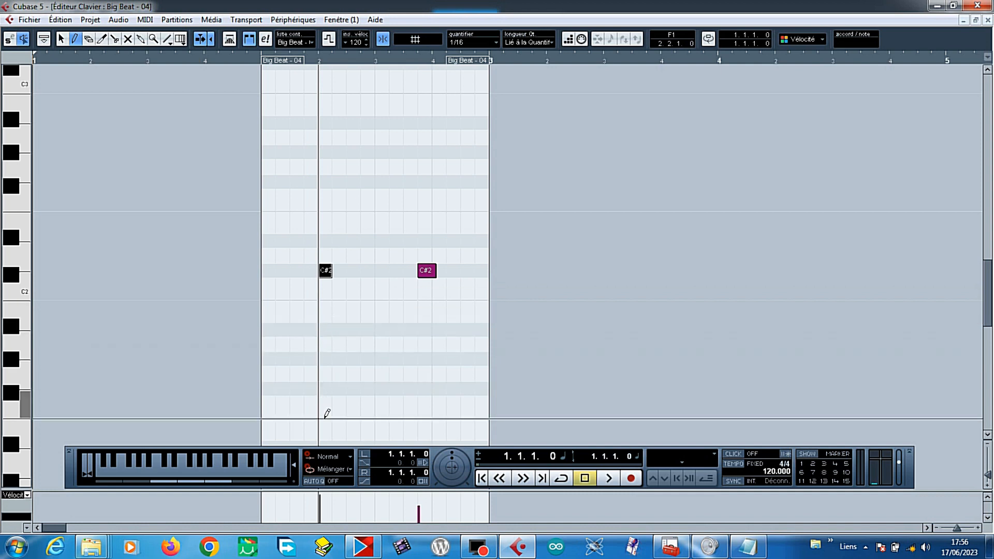
- Erase the originally recorded C#2 note just before beat 4 and return to the selection tool
{"action": "right_click", "coordinate": [344, 318]}
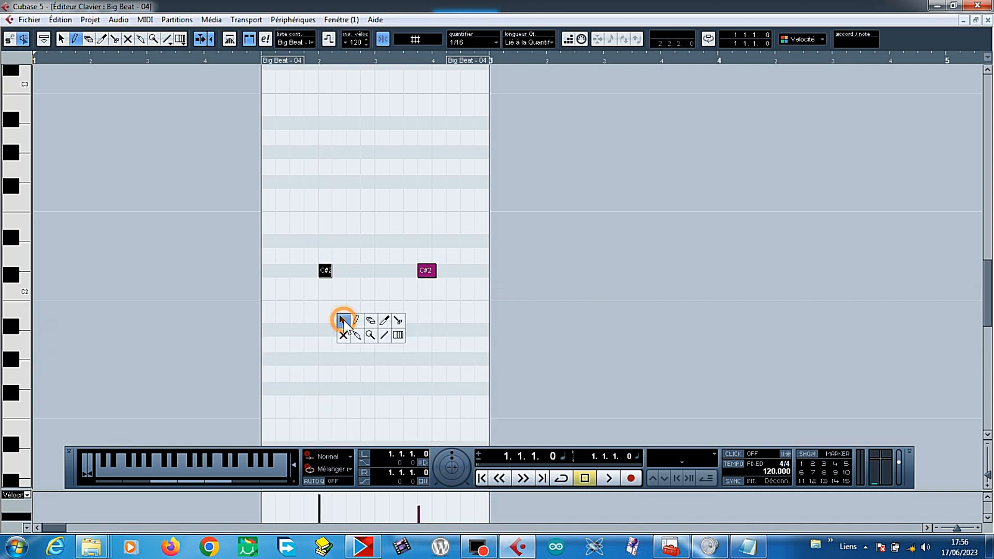
{"action": "left_click", "coordinate": [369, 321]}
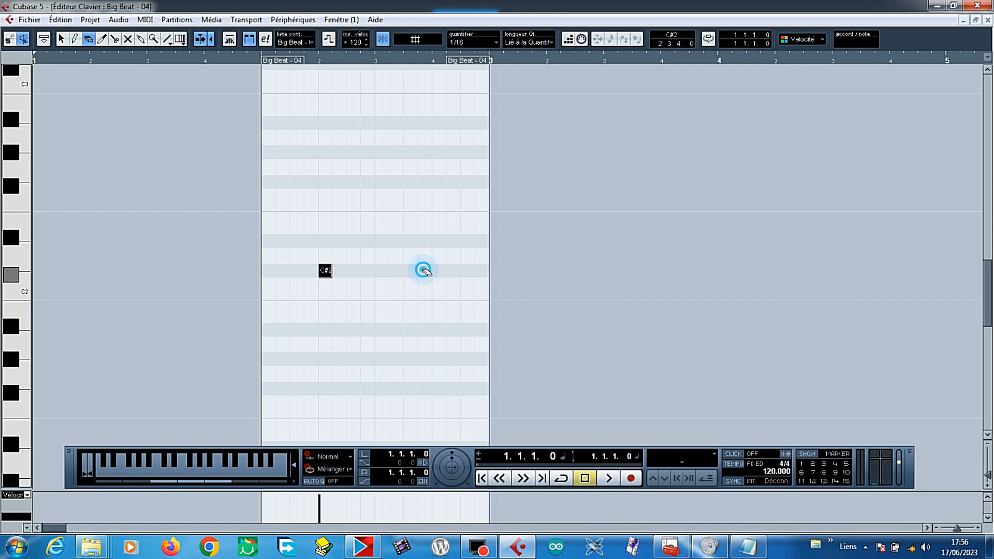
{"action": "scroll", "coordinate": [417, 307], "scroll_direction": "down", "scroll_amount": 2}
{"action": "right_click", "coordinate": [394, 291]}
{"action": "left_click", "coordinate": [394, 291]}
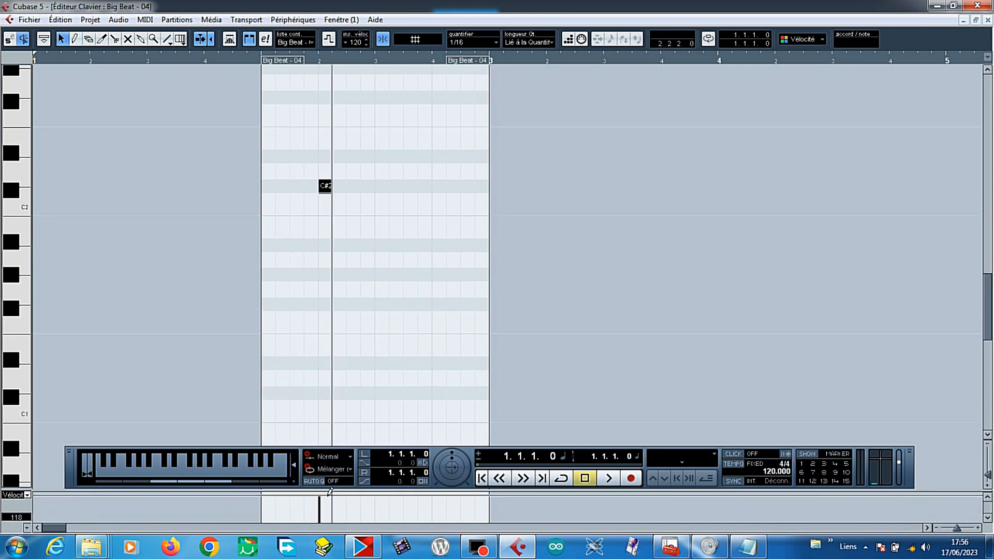
- Slightly lower the drawn C#2 note's velocity and move the note to beat 4 of bar 2, closing the editor
{"action": "left_click_drag", "start_coordinate": [330, 494], "coordinate": [335, 499]}
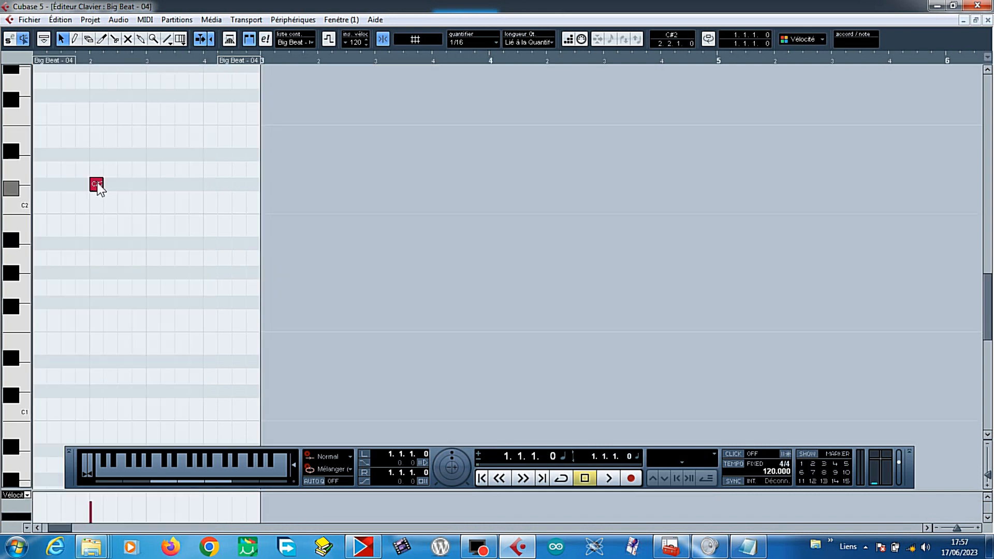
{"action": "left_click_drag", "start_coordinate": [97, 186], "coordinate": [211, 186]}
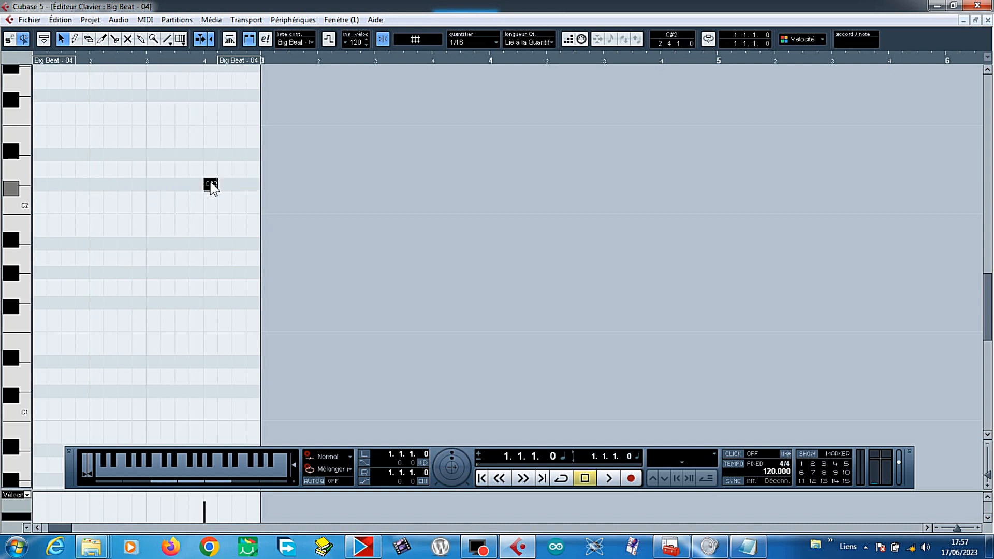
{"action": "left_click", "coordinate": [211, 189]}
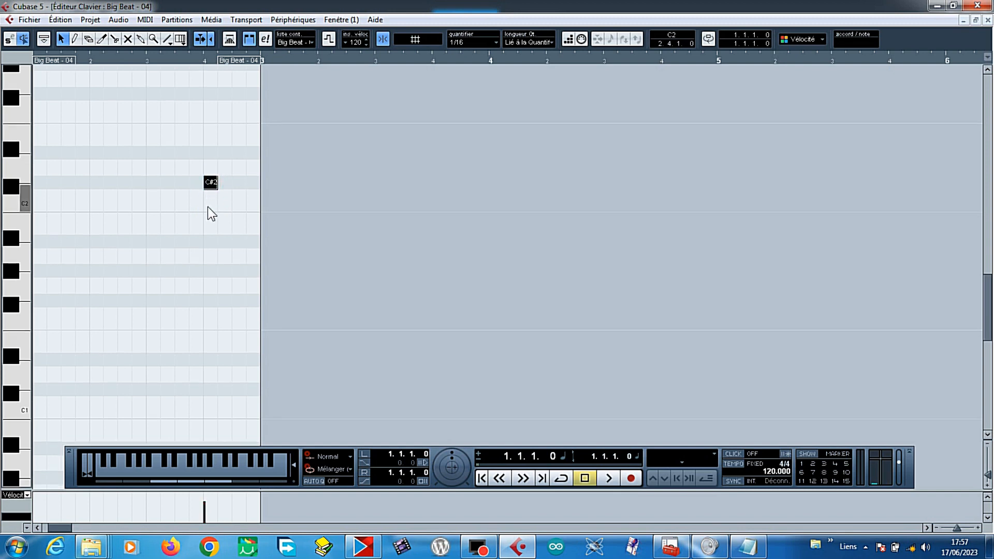
{"action": "left_click", "coordinate": [988, 21]}
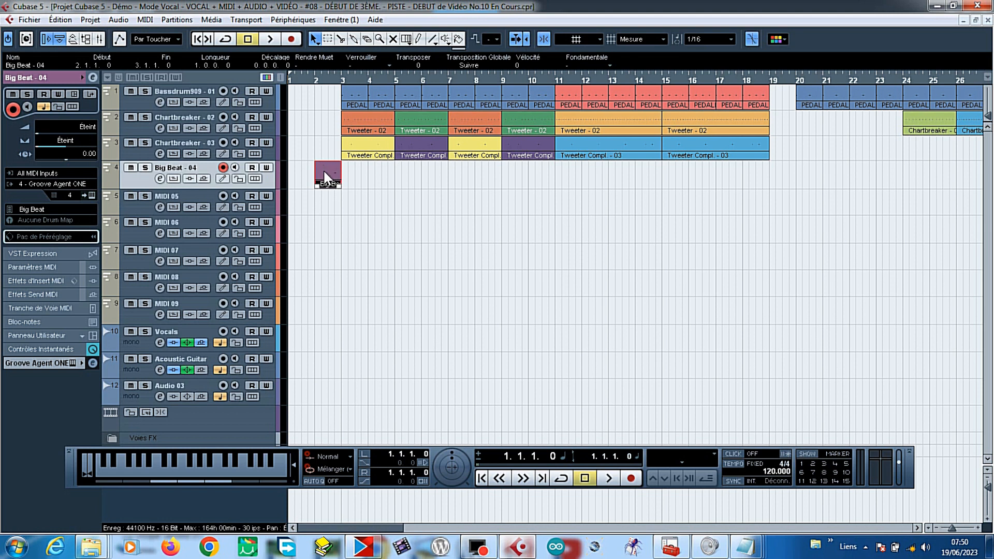
- Duplicate the one-bar Big Beat - 04 part and move the copy to start at bar 10
{"action": "left_click", "coordinate": [60, 20]}
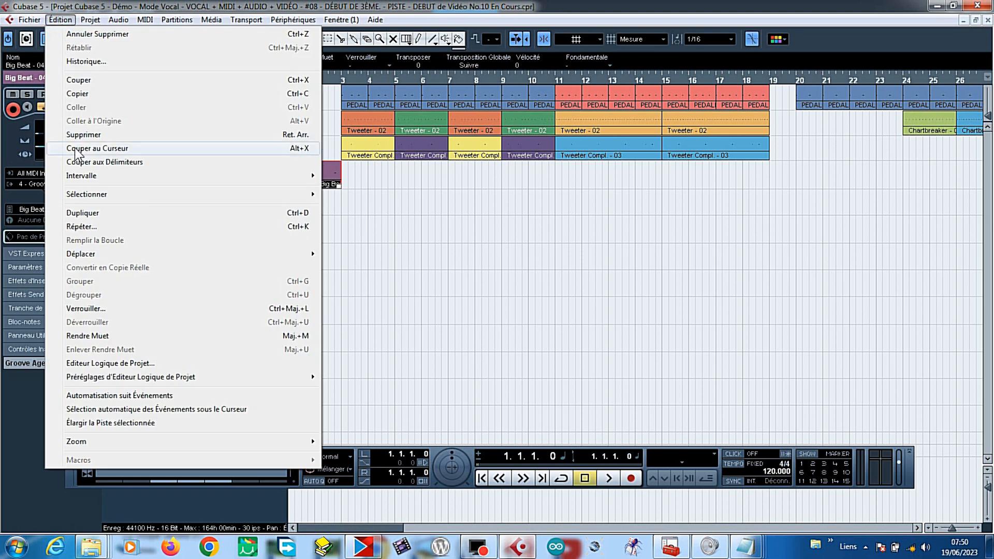
{"action": "left_click", "coordinate": [83, 209]}
{"action": "left_click_drag", "start_coordinate": [353, 170], "coordinate": [535, 189]}
- Rename both Big Beat - 04 parts, at bars 2 and 10, as Cymbale - 04
{"action": "left_click_drag", "start_coordinate": [578, 162], "coordinate": [335, 179]}
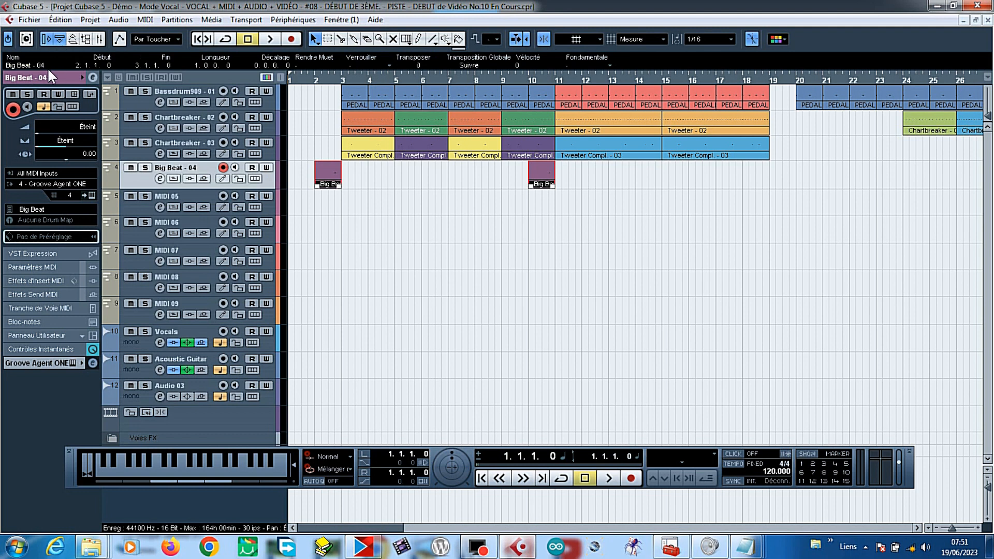
{"action": "left_click", "coordinate": [58, 42]}
{"action": "left_click", "coordinate": [58, 41]}
{"action": "right_click", "coordinate": [23, 63]}
{"action": "left_click", "coordinate": [52, 118]}
- Select both Cymbale - 04 parts and play the project from bar 1 to hear them in the arrangement
{"action": "left_click", "coordinate": [297, 176]}
{"action": "left_click_drag", "start_coordinate": [590, 185], "coordinate": [323, 181]}
{"action": "left_click", "coordinate": [608, 479]}
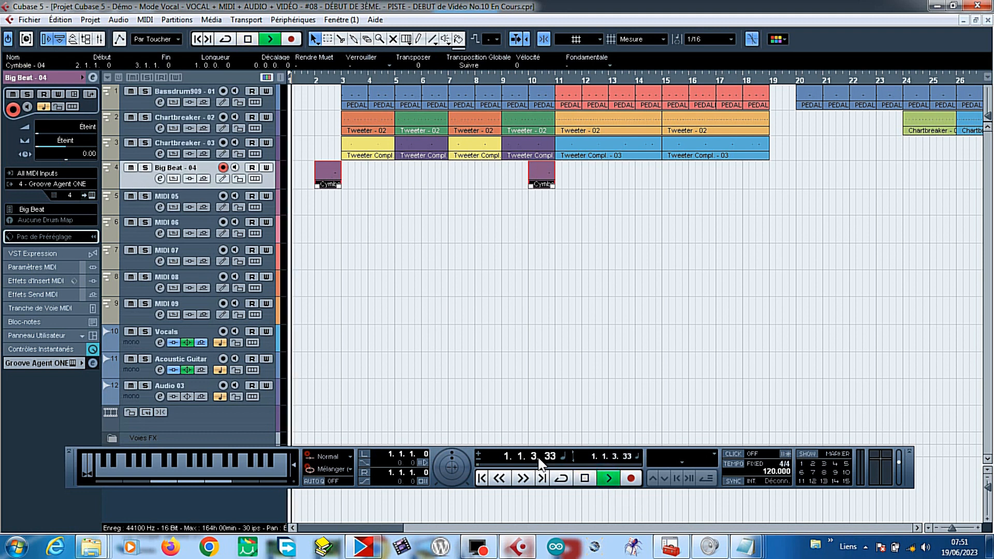